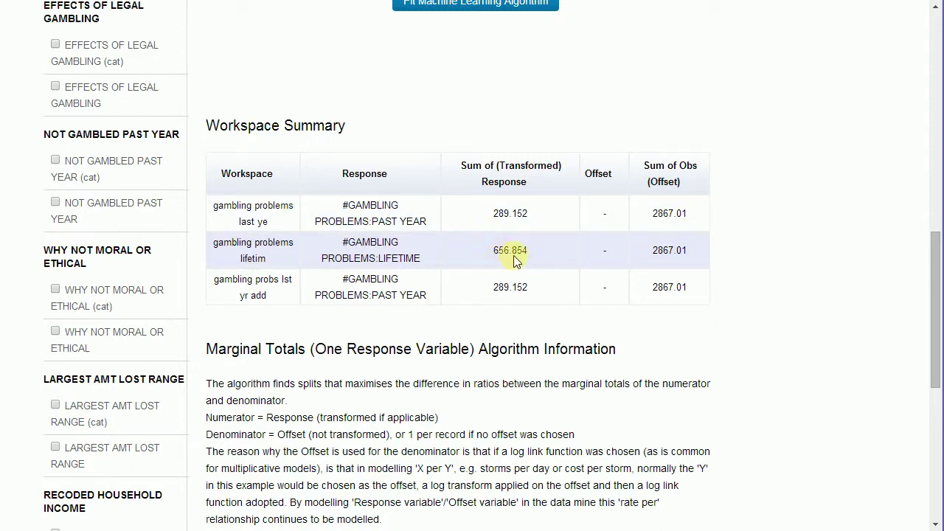
Step: Review the workspace summary and the Marginal Totals algorithm information, including the split formula and its penalty term
{"action": "scroll", "coordinate": [536, 263], "scroll_direction": "down", "scroll_amount": 3}
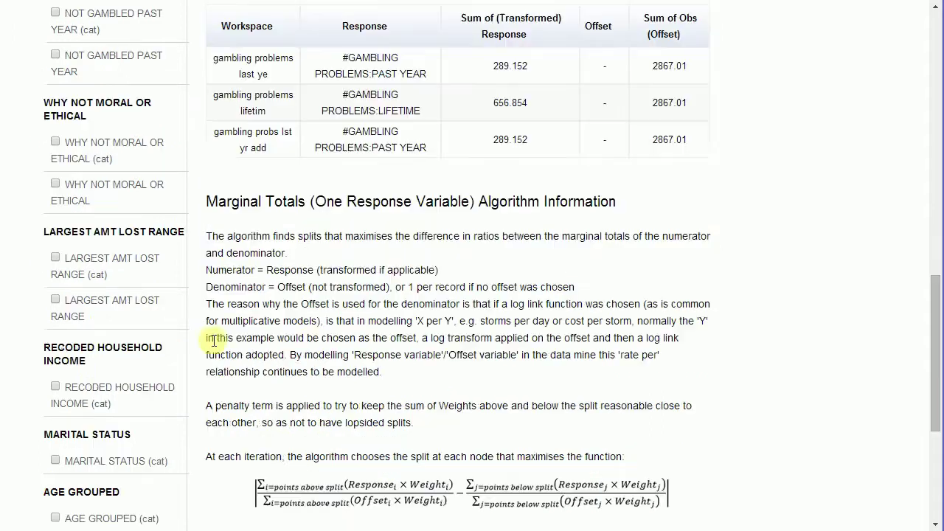
{"action": "scroll", "coordinate": [489, 379], "scroll_direction": "down", "scroll_amount": 3}
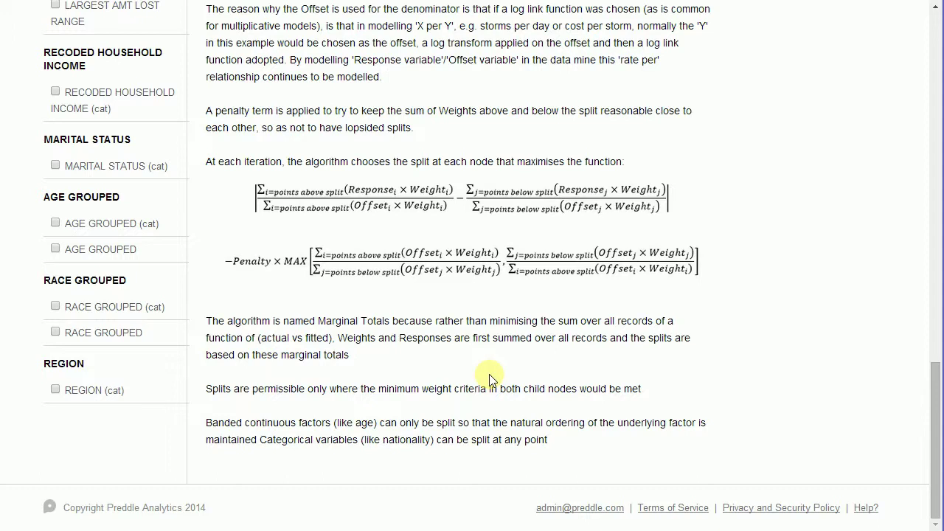
{"action": "scroll", "coordinate": [489, 380], "scroll_direction": "up", "scroll_amount": 2}
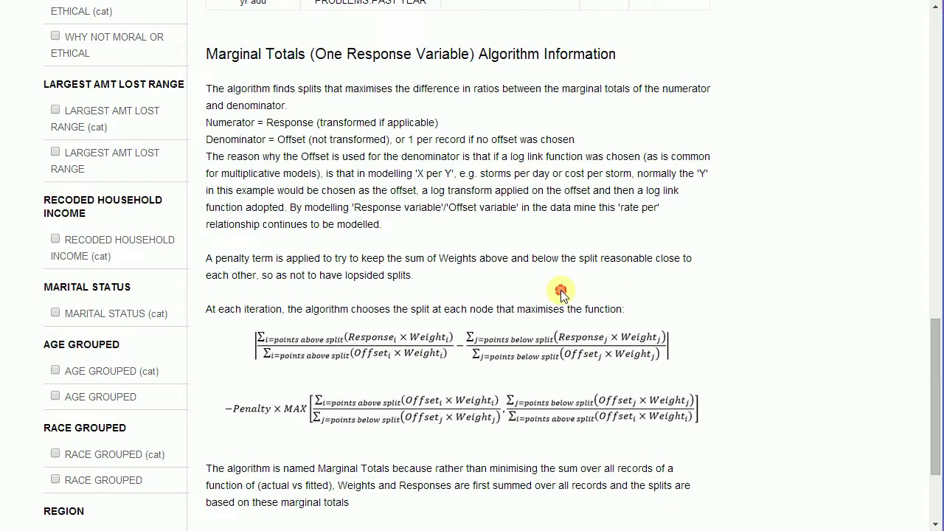
{"action": "scroll", "coordinate": [560, 295], "scroll_direction": "up", "scroll_amount": 3}
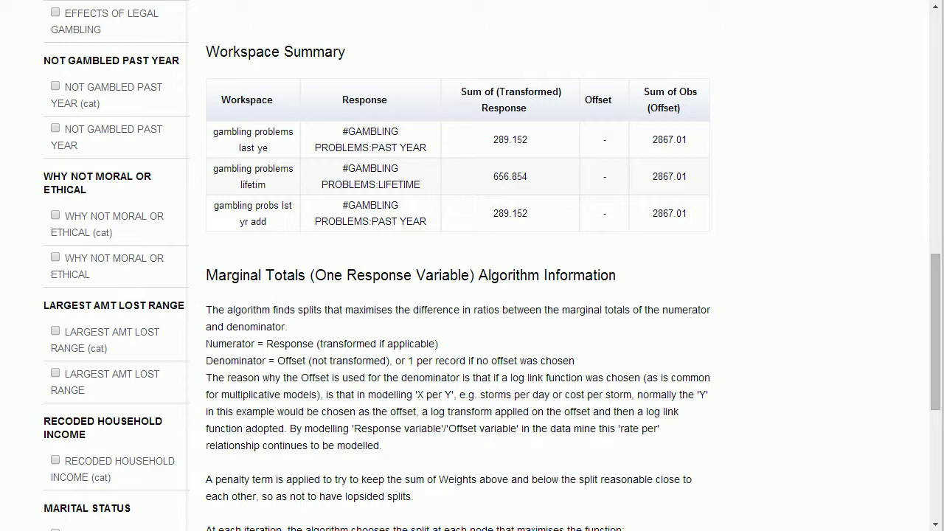
{"action": "scroll", "coordinate": [362, 352], "scroll_direction": "down", "scroll_amount": 5}
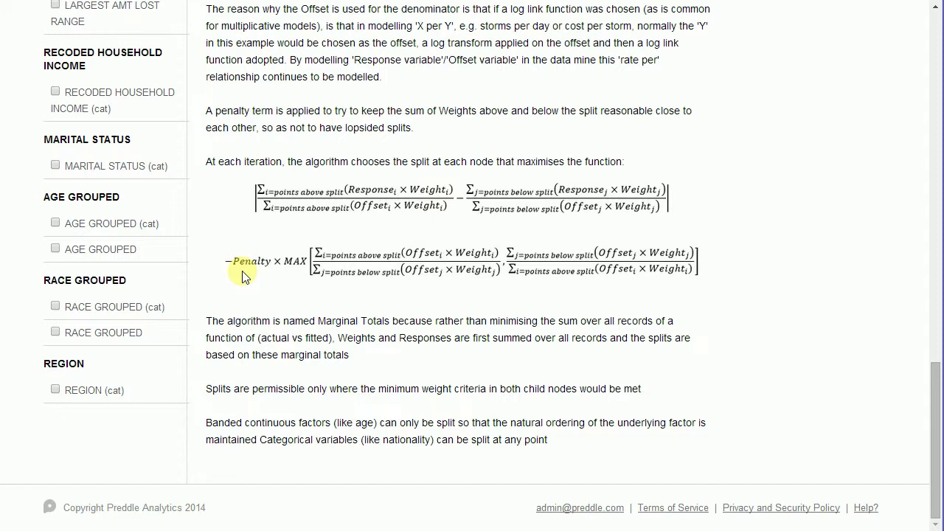
Step: Include GENDER (cat), HIGHEST GRADE ATTENDED and IMPORTANCE OF FAITH (cat) as data mine variables
{"action": "scroll", "coordinate": [290, 337], "scroll_direction": "up", "scroll_amount": 15}
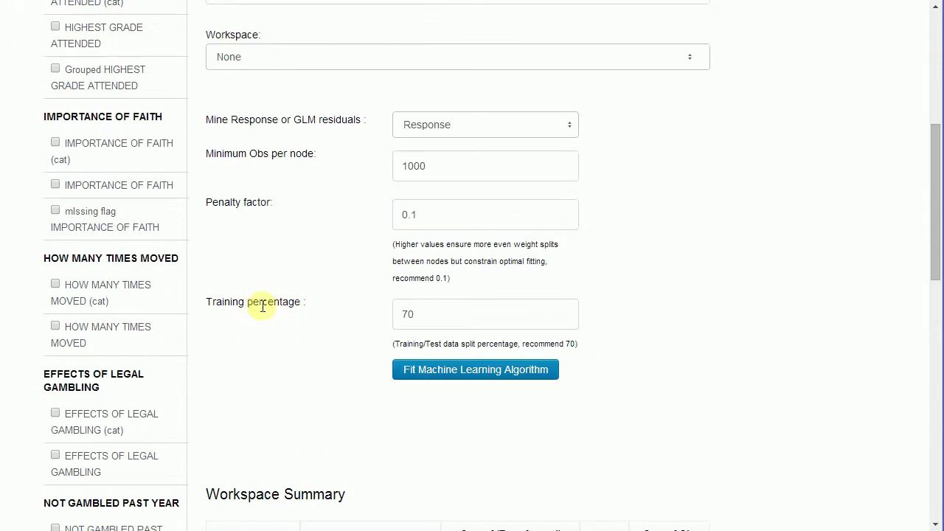
{"action": "left_click", "coordinate": [55, 148]}
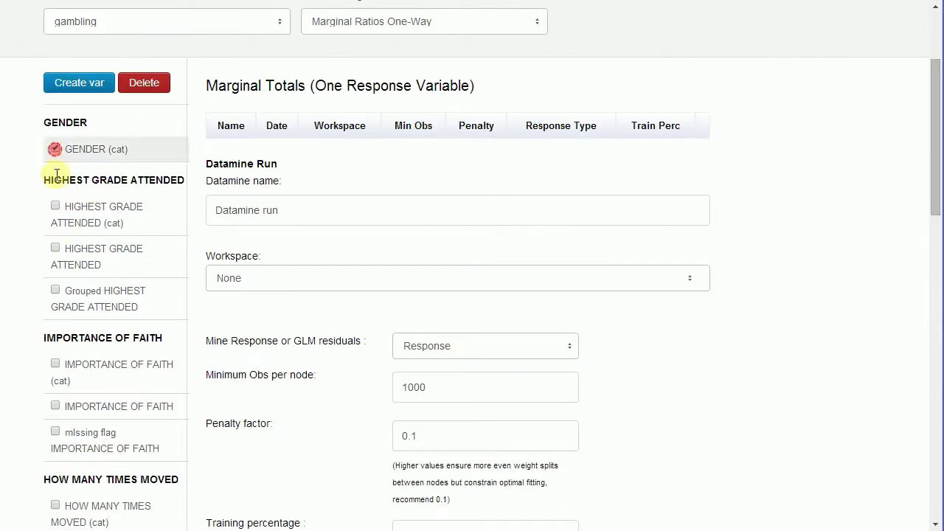
{"action": "left_click", "coordinate": [56, 249]}
{"action": "scroll", "coordinate": [55, 273], "scroll_direction": "down", "scroll_amount": 1}
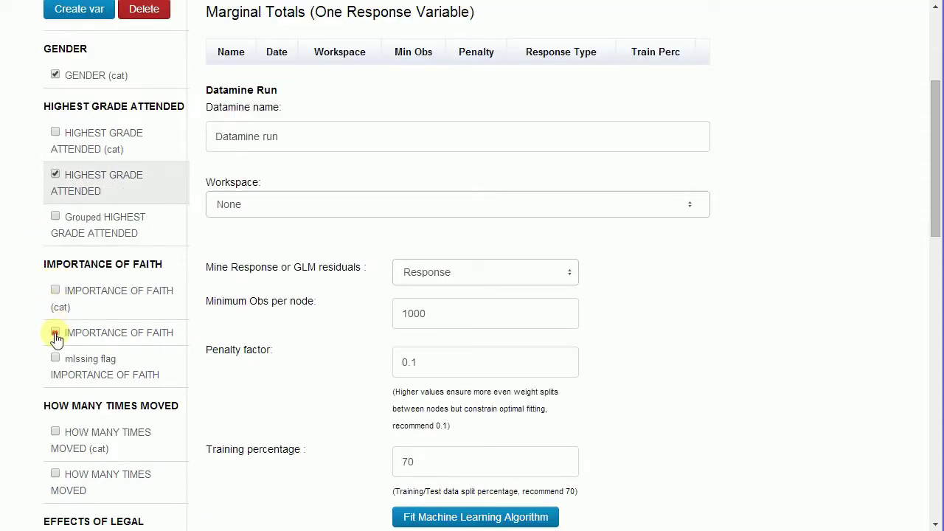
{"action": "left_click", "coordinate": [57, 333]}
{"action": "left_click", "coordinate": [55, 291]}
{"action": "left_click", "coordinate": [55, 332]}
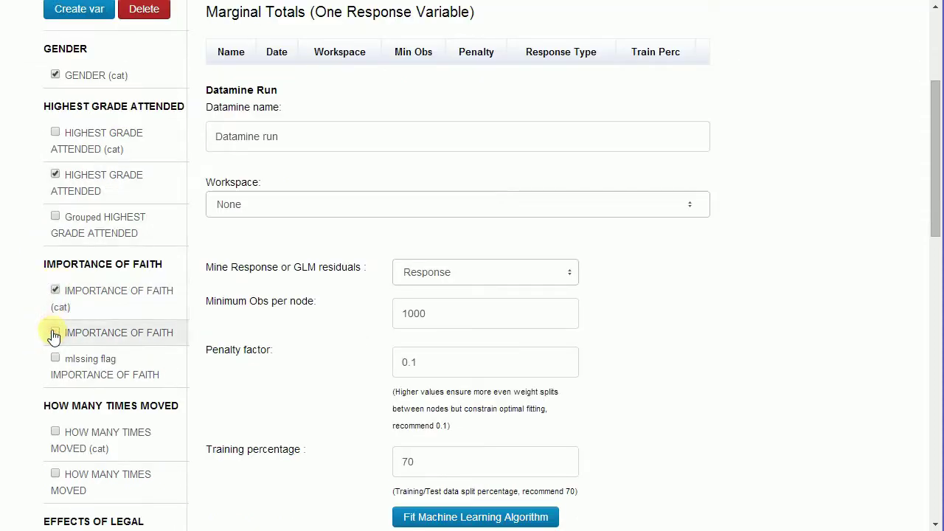
Step: Include the non-categorical versions of HOW MANY TIMES MOVED, EFFECTS OF LEGAL GAMBLING, WHY NOT MORAL OR ETHICAL and LARGEST AMT LOST RANGE
{"action": "scroll", "coordinate": [53, 337], "scroll_direction": "down", "scroll_amount": 3}
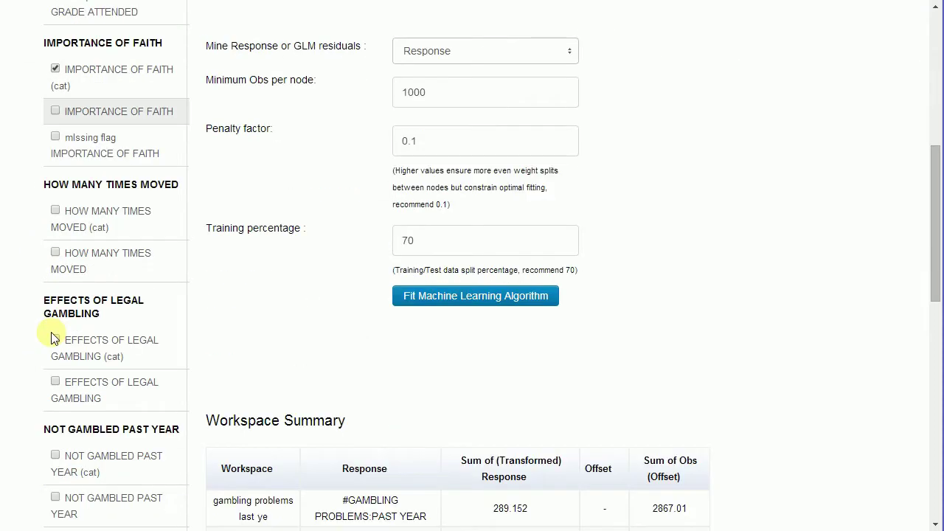
{"action": "left_click", "coordinate": [56, 252]}
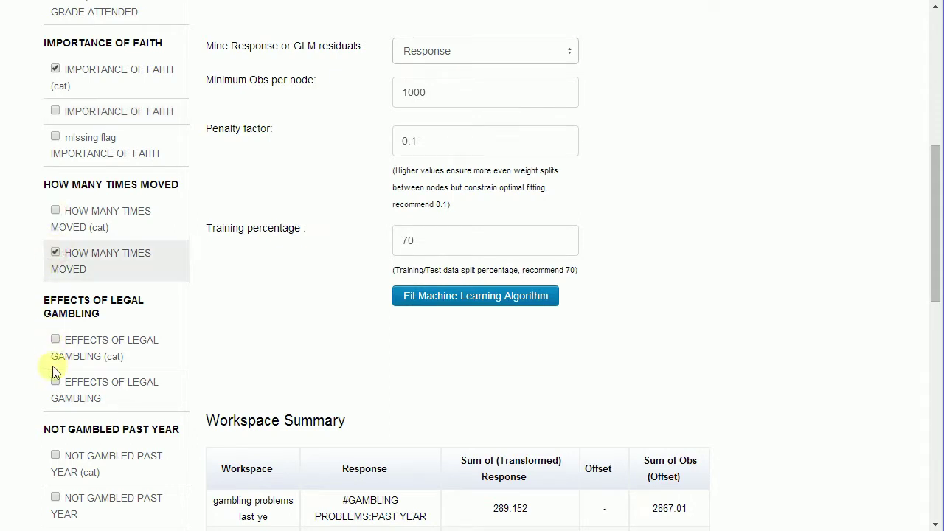
{"action": "left_click", "coordinate": [55, 382]}
{"action": "scroll", "coordinate": [71, 337], "scroll_direction": "down", "scroll_amount": 4}
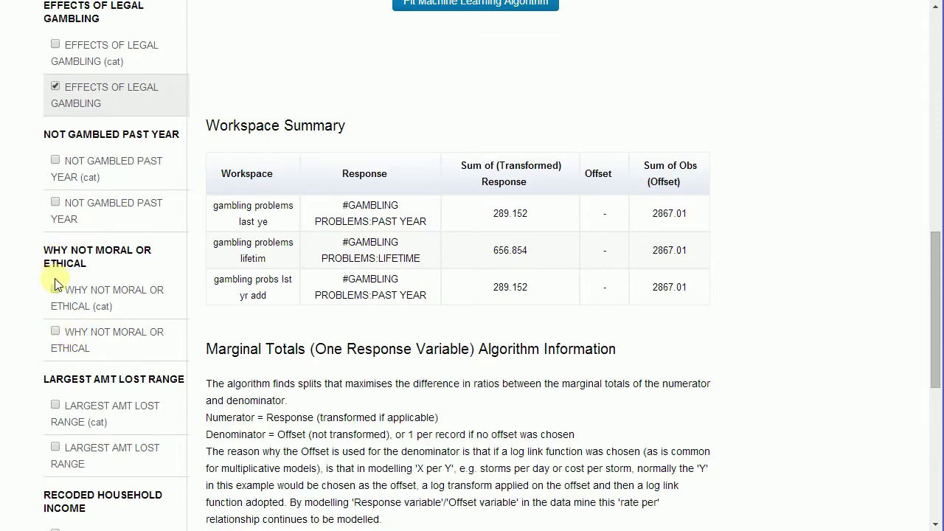
{"action": "scroll", "coordinate": [55, 280], "scroll_direction": "up", "scroll_amount": 2}
{"action": "scroll", "coordinate": [55, 280], "scroll_direction": "down", "scroll_amount": 2}
{"action": "left_click", "coordinate": [55, 332]}
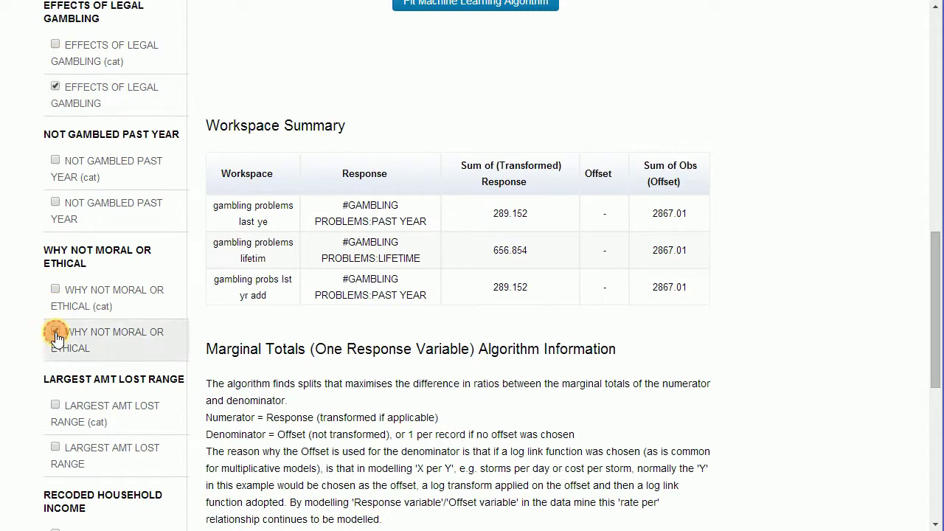
{"action": "left_click", "coordinate": [55, 447]}
Step: Include RECODED HOUSEHOLD INCOME (cat), MARITAL STATUS (cat), AGE GROUPED, RACE GROUPED and REGION (cat) as data mine variables
{"action": "scroll", "coordinate": [59, 447], "scroll_direction": "down", "scroll_amount": 3}
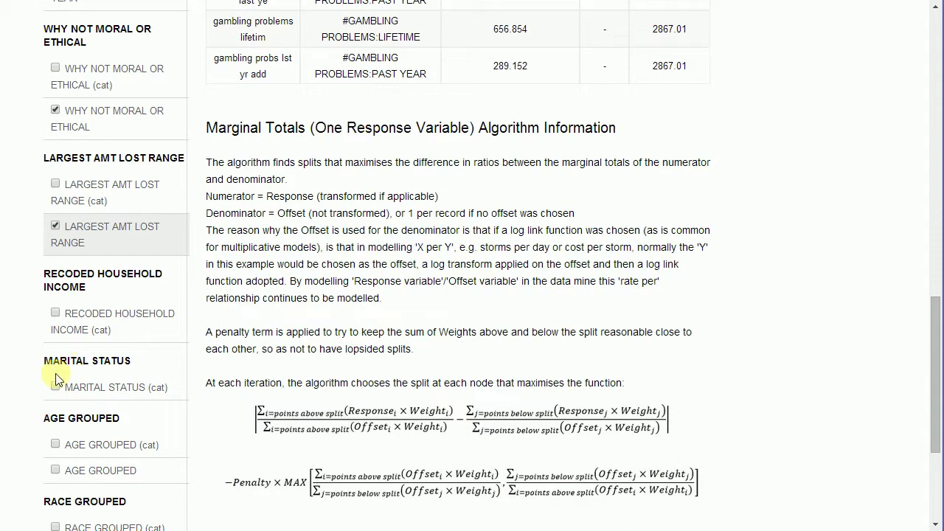
{"action": "left_click", "coordinate": [55, 315]}
{"action": "left_click", "coordinate": [55, 386]}
{"action": "left_click", "coordinate": [55, 470]}
{"action": "scroll", "coordinate": [55, 470], "scroll_direction": "down", "scroll_amount": 3}
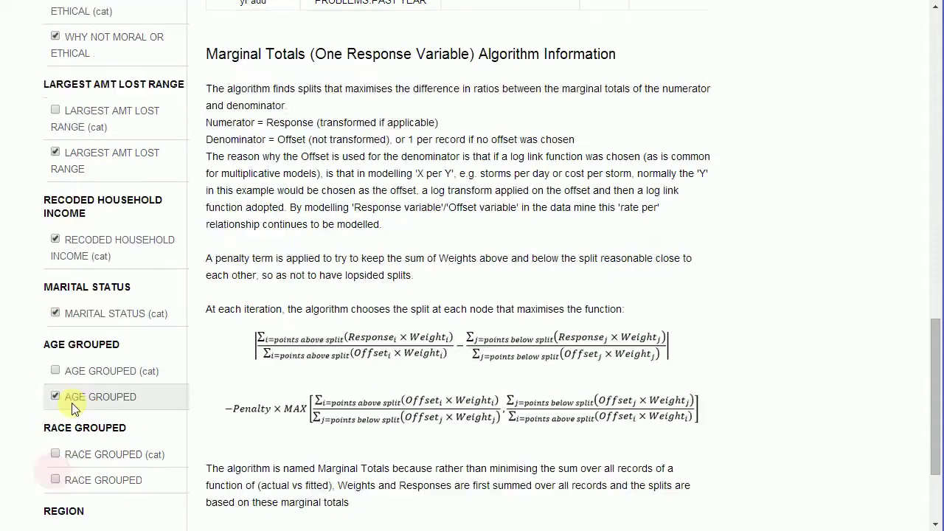
{"action": "left_click", "coordinate": [55, 332]}
{"action": "left_click", "coordinate": [56, 390]}
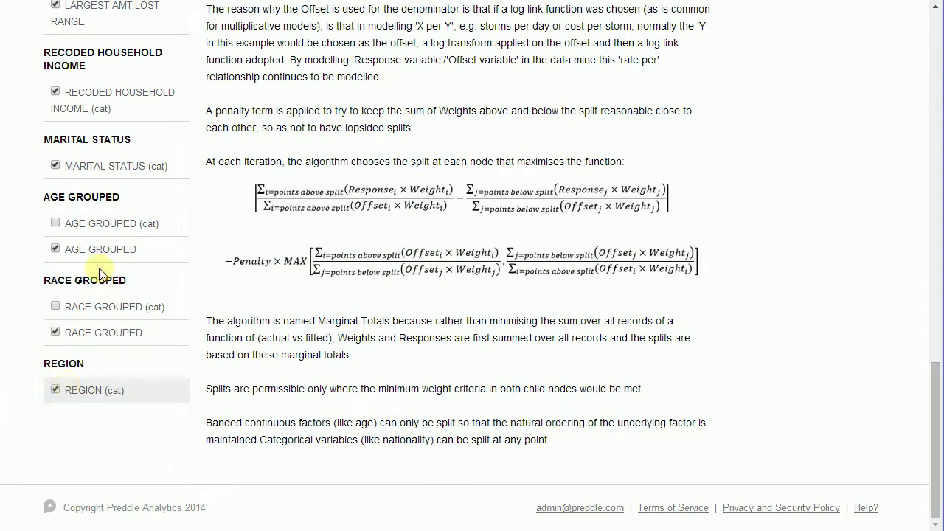
{"action": "left_click", "coordinate": [55, 222]}
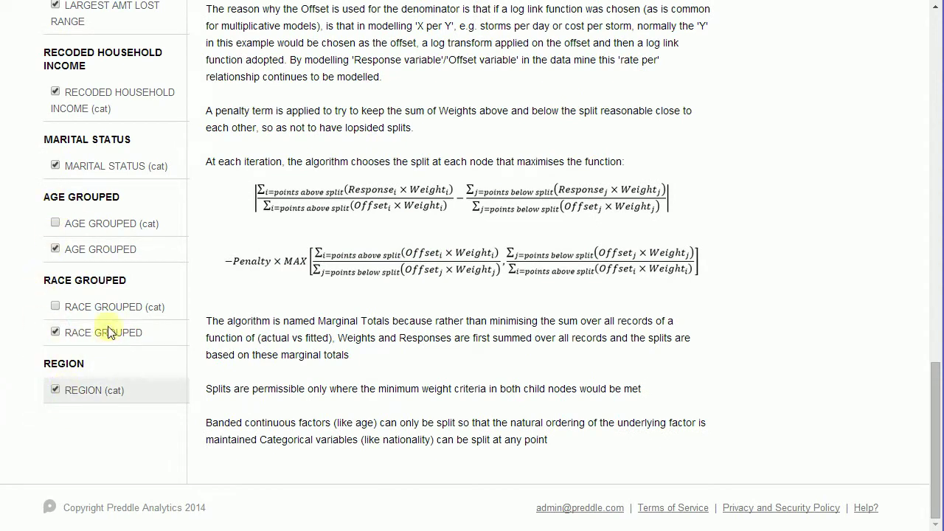
Step: Name the data mine "Datamine run 1" and choose the "gambling problems lifetim" workspace for it
{"action": "scroll", "coordinate": [496, 263], "scroll_direction": "up", "scroll_amount": 15}
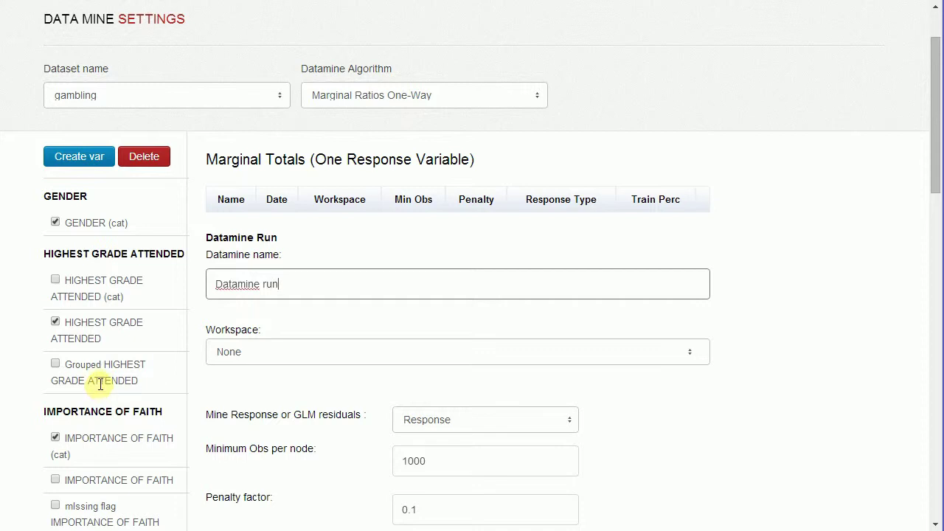
{"action": "type", "text": "1"}
{"action": "left_click", "coordinate": [260, 353]}
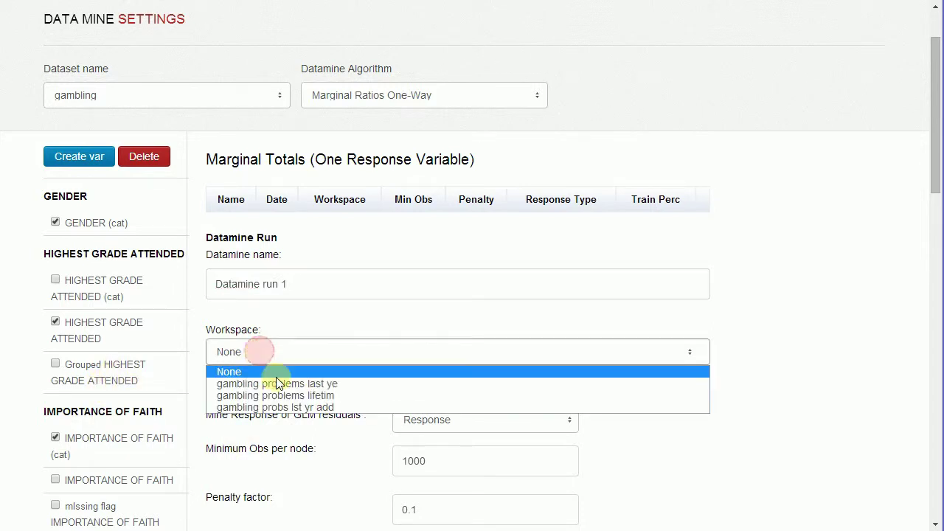
{"action": "left_click", "coordinate": [325, 395]}
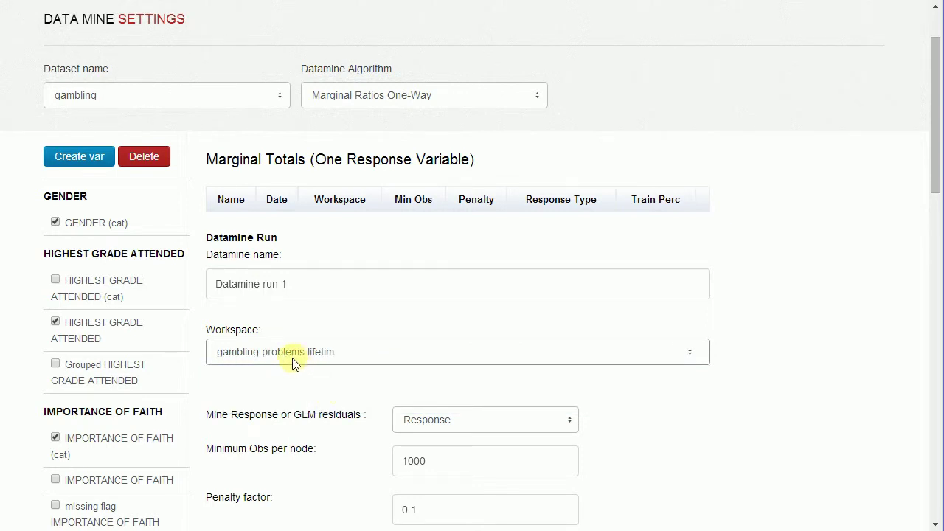
{"action": "left_click", "coordinate": [694, 455]}
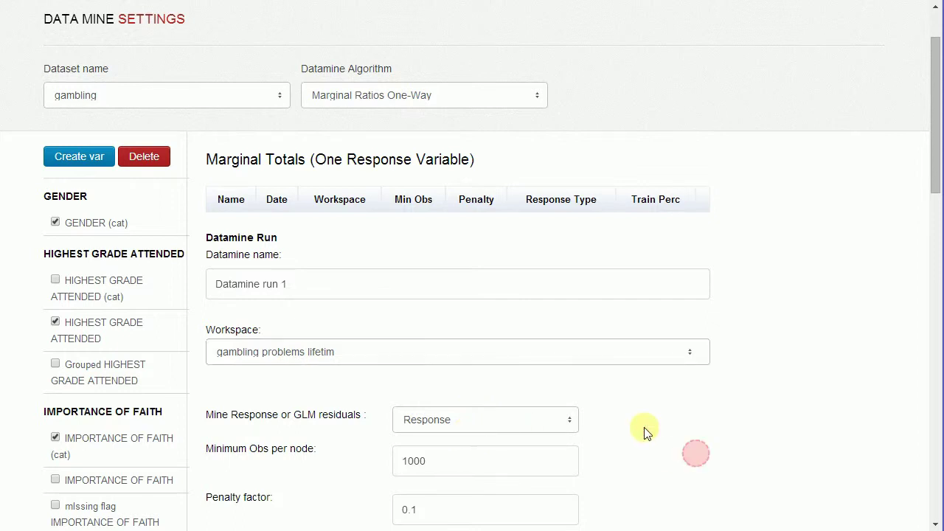
Step: Keep Response as the quantity to mine and set the minimum Obs per node to 200
{"action": "scroll", "coordinate": [423, 268], "scroll_direction": "down", "scroll_amount": 3}
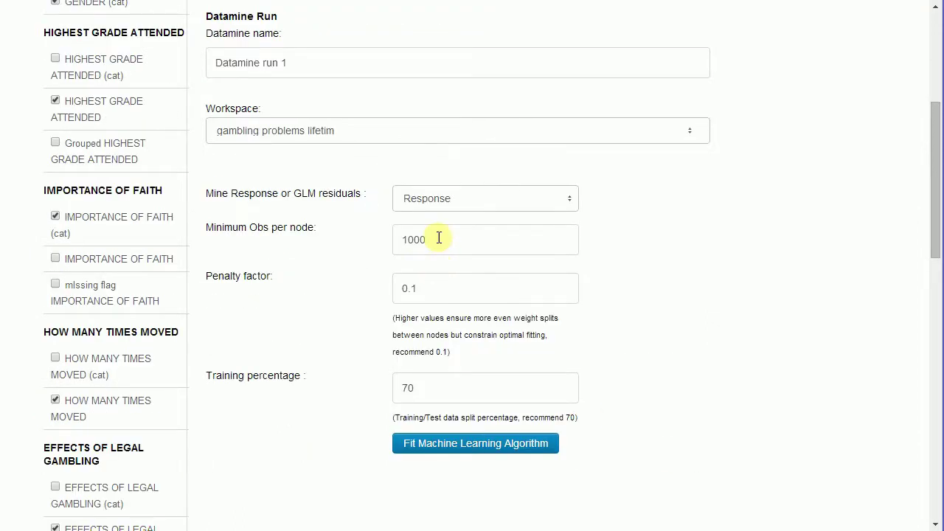
{"action": "left_click", "coordinate": [440, 197]}
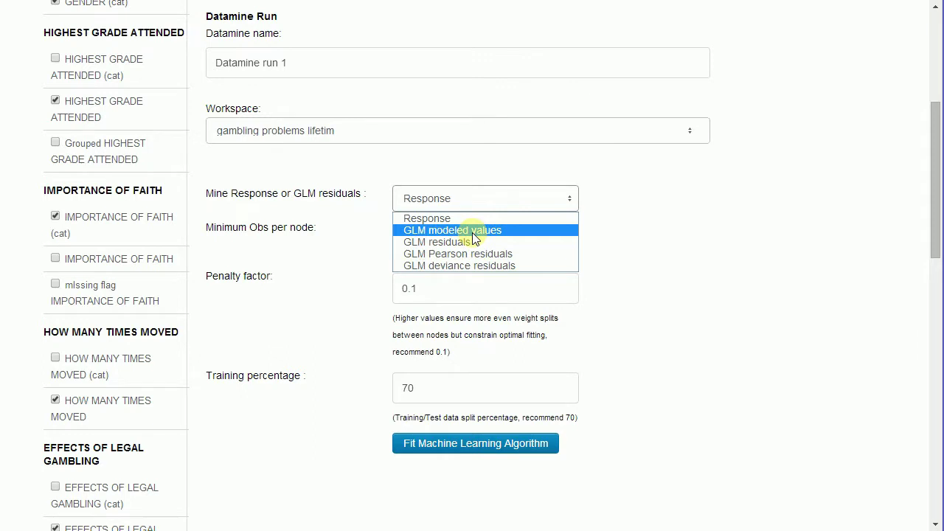
{"action": "key", "text": "Escape"}
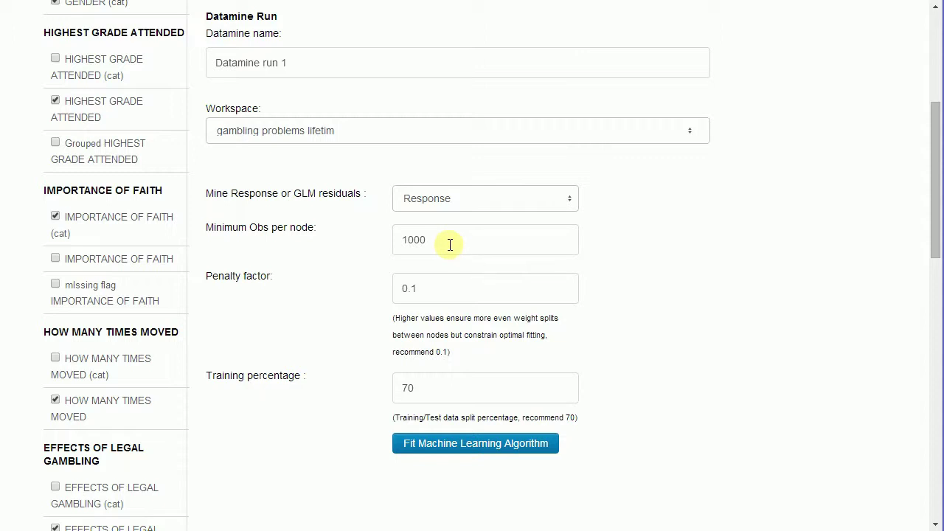
{"action": "double_click", "coordinate": [449, 244]}
{"action": "type", "text": "2"}
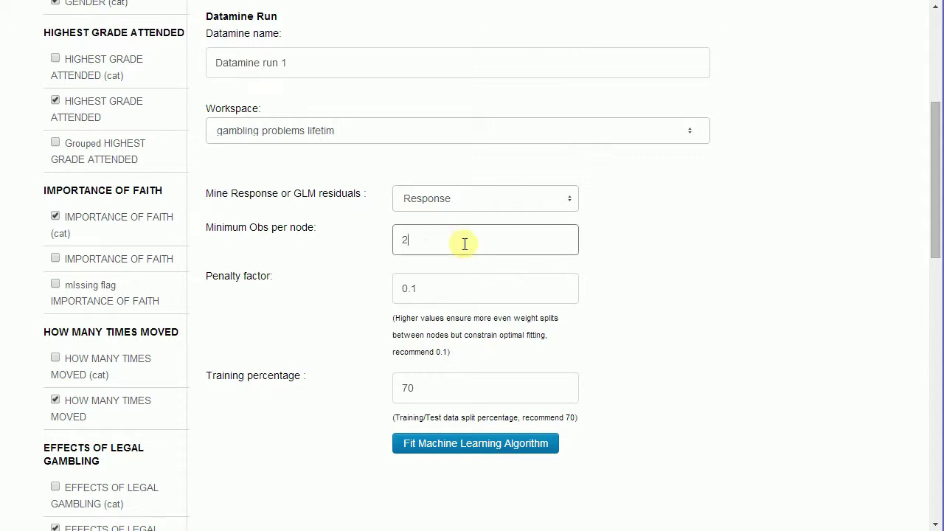
{"action": "type", "text": "00"}
Step: Keep the penalty factor at 0.1 and the training percentage at 70, and fit the machine learning algorithm
{"action": "left_click", "coordinate": [421, 288]}
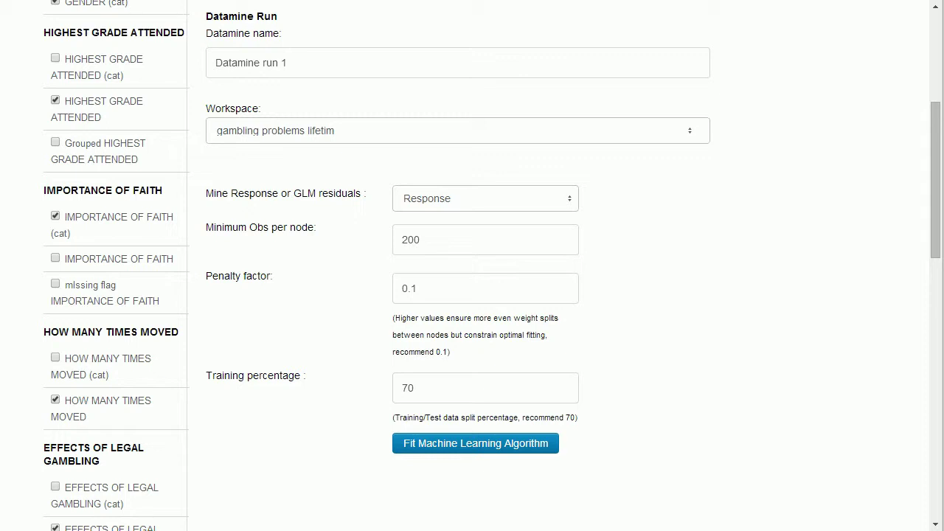
{"action": "left_click", "coordinate": [445, 396]}
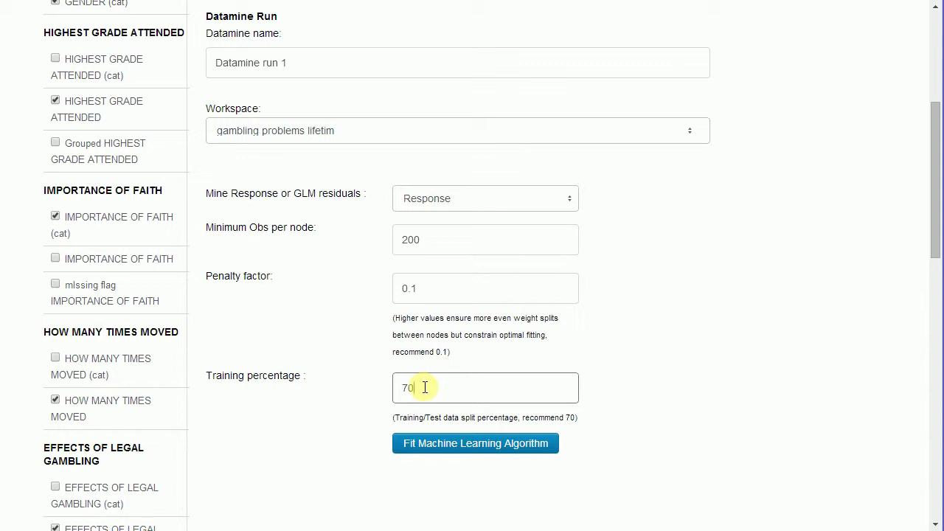
{"action": "left_click", "coordinate": [429, 390]}
{"action": "double_click", "coordinate": [416, 389]}
{"action": "left_click", "coordinate": [441, 396]}
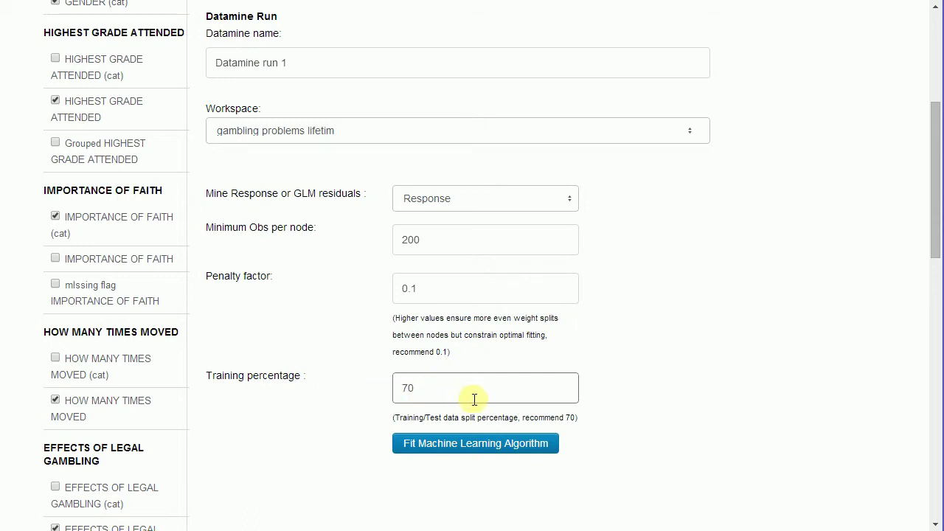
{"action": "scroll", "coordinate": [474, 399], "scroll_direction": "down", "scroll_amount": 1}
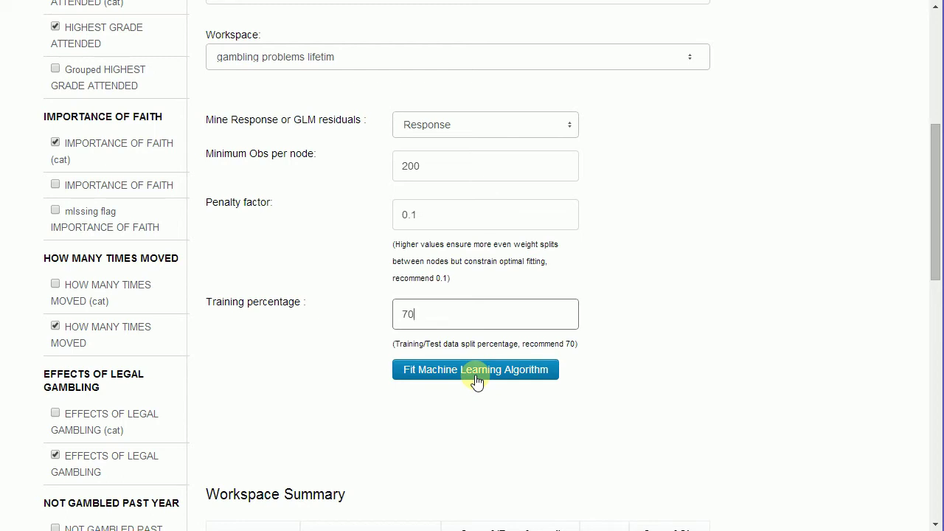
{"action": "left_click", "coordinate": [478, 371]}
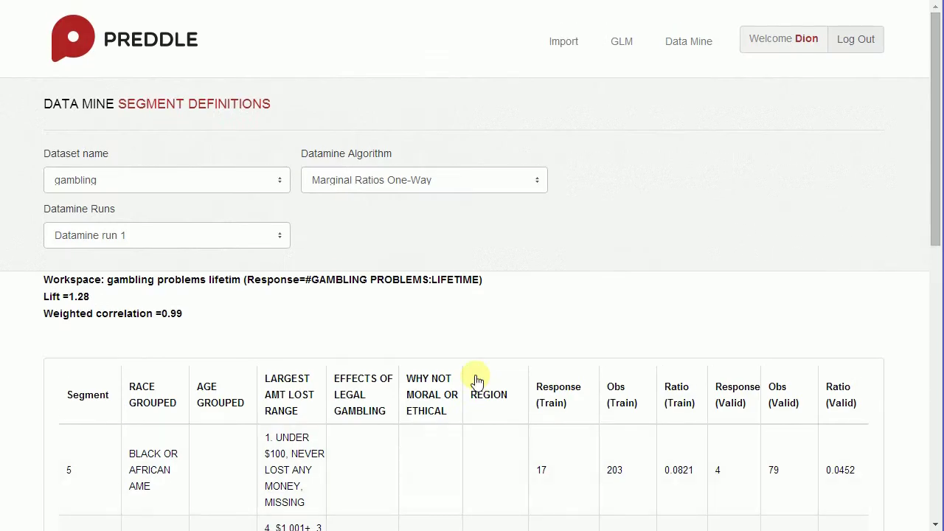
{"action": "left_click_drag", "start_coordinate": [135, 104], "coordinate": [253, 111]}
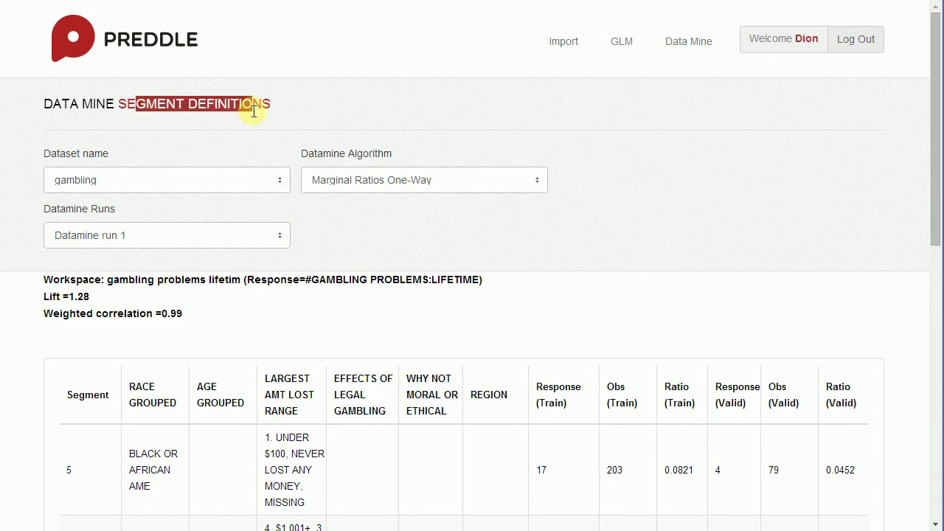